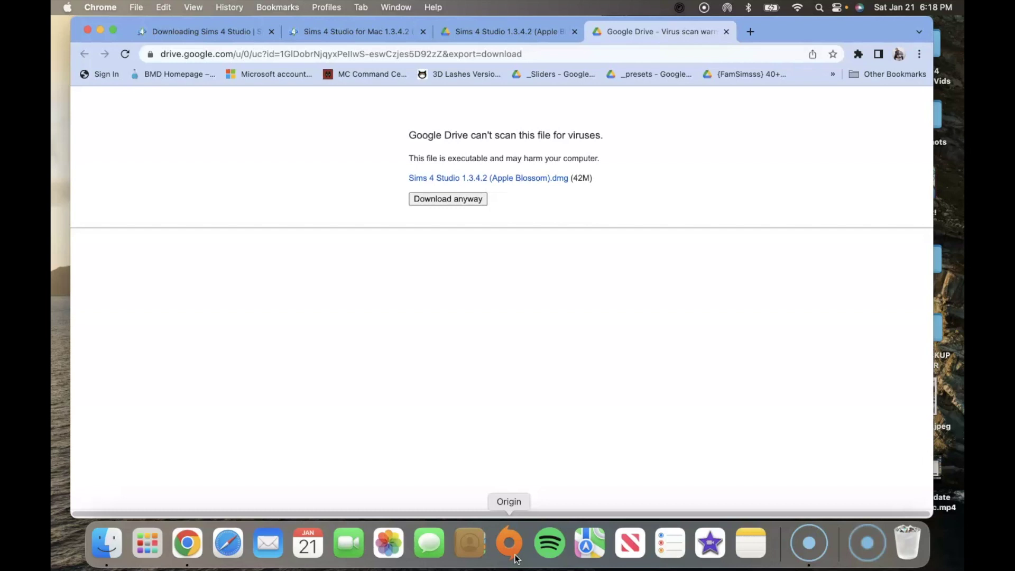
Step: Download the Sims 4 Studio 1.3.4.2 (Apple Blossom).dmg file despite the virus-scan warning and reveal it in Finder
left_click(427, 200)
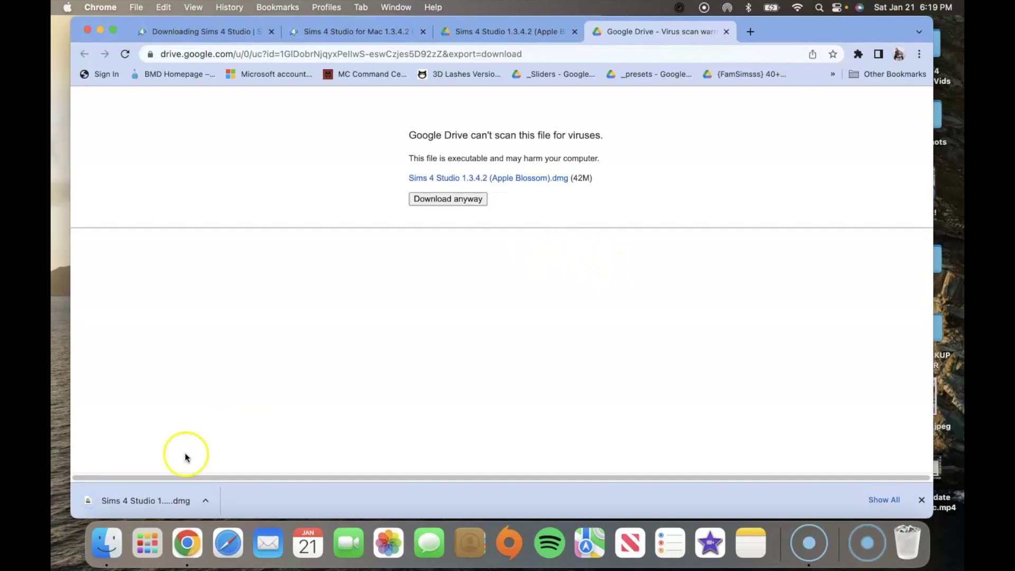
left_click(207, 502)
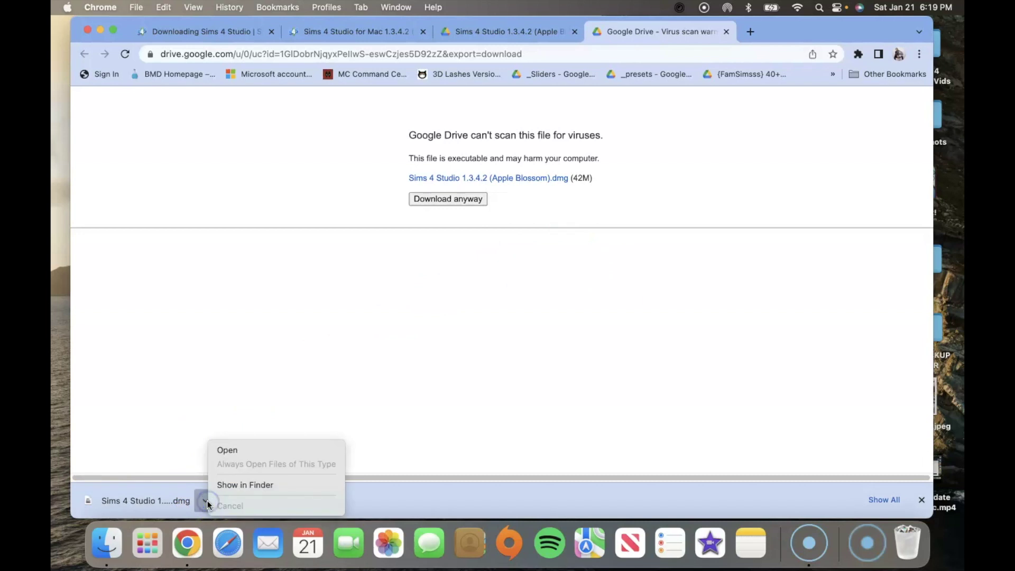
left_click(245, 484)
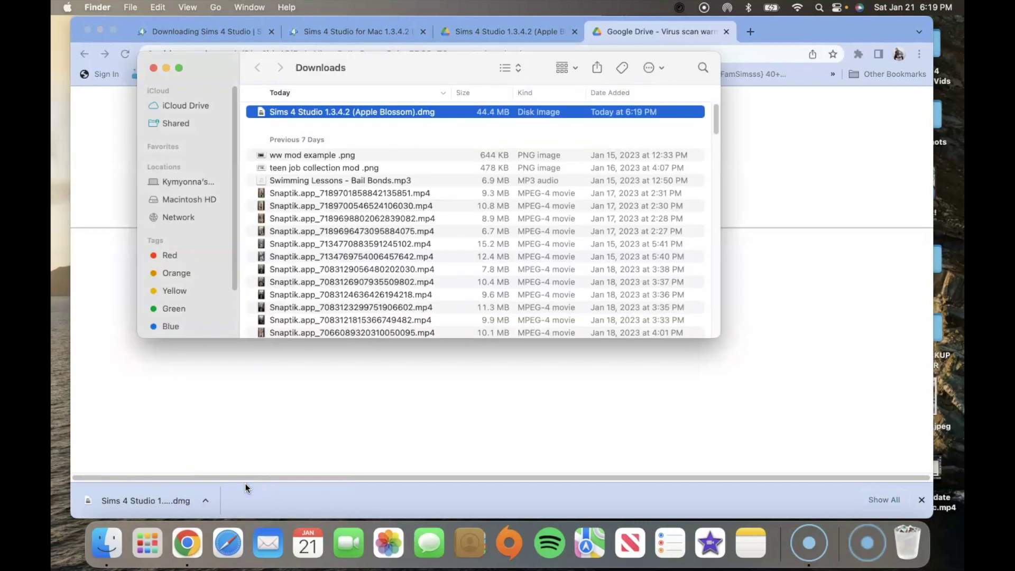
Step: Open the downloaded Sims 4 Studio disk image and copy S4Studio into the Applications folder
left_click(432, 102)
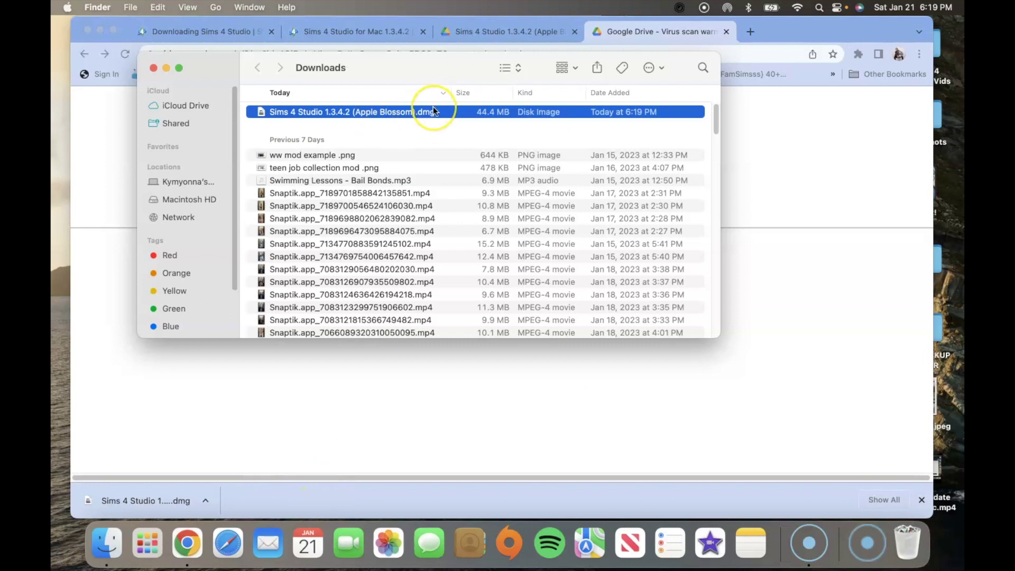
double_click(433, 110)
left_click_drag(233, 430, 328, 102)
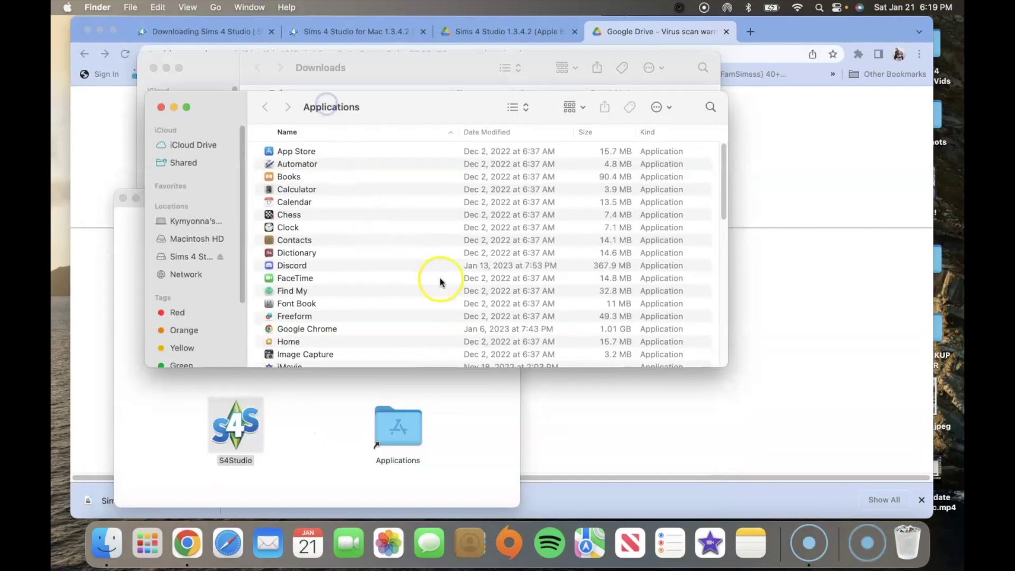
Step: Find S4Studio in the Applications folder and launch it
scroll(453, 275, "down", 10)
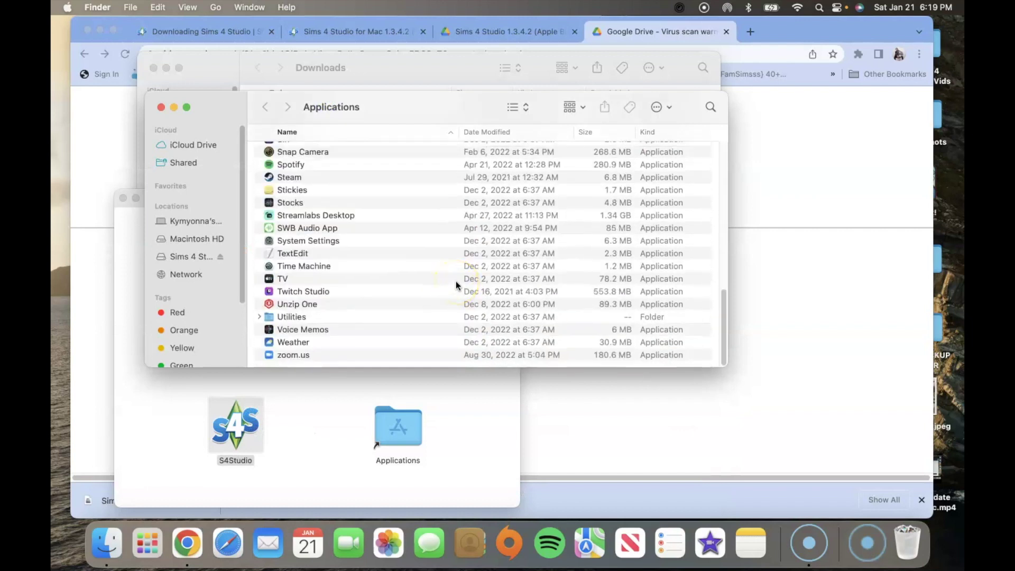
scroll(456, 281, "up", 10)
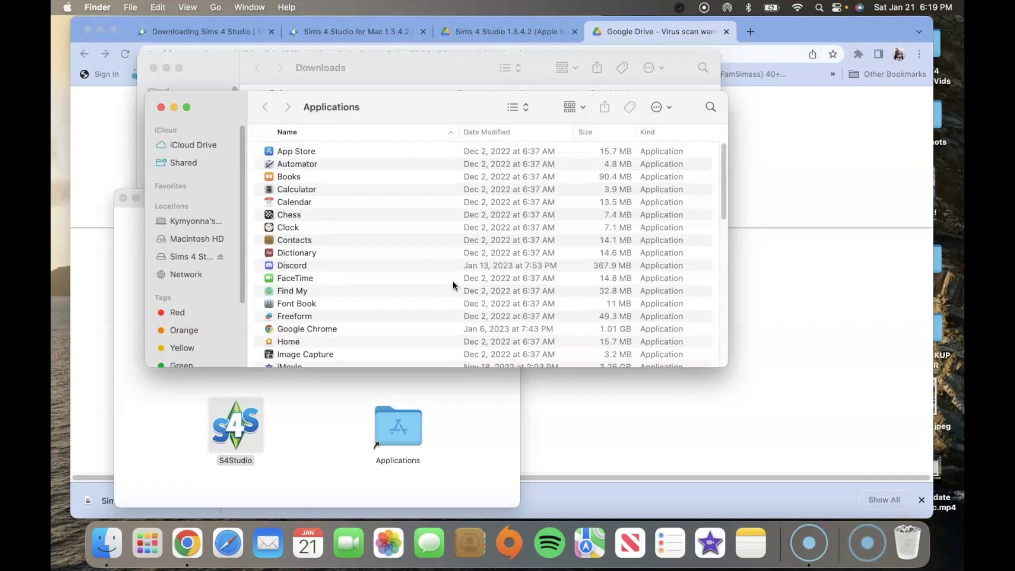
scroll(453, 281, "down", 3)
scroll(453, 285, "down", 5)
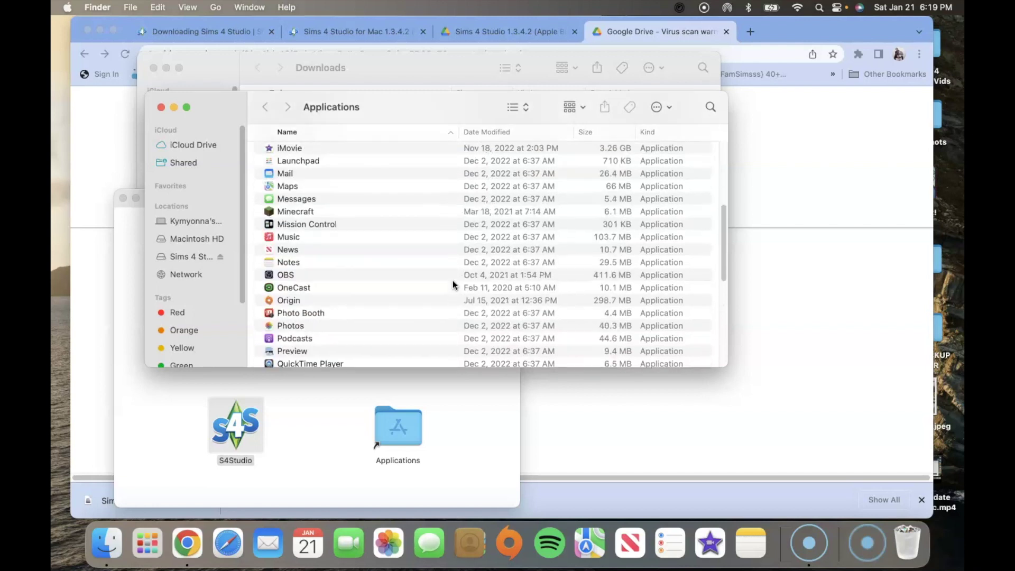
double_click(343, 299)
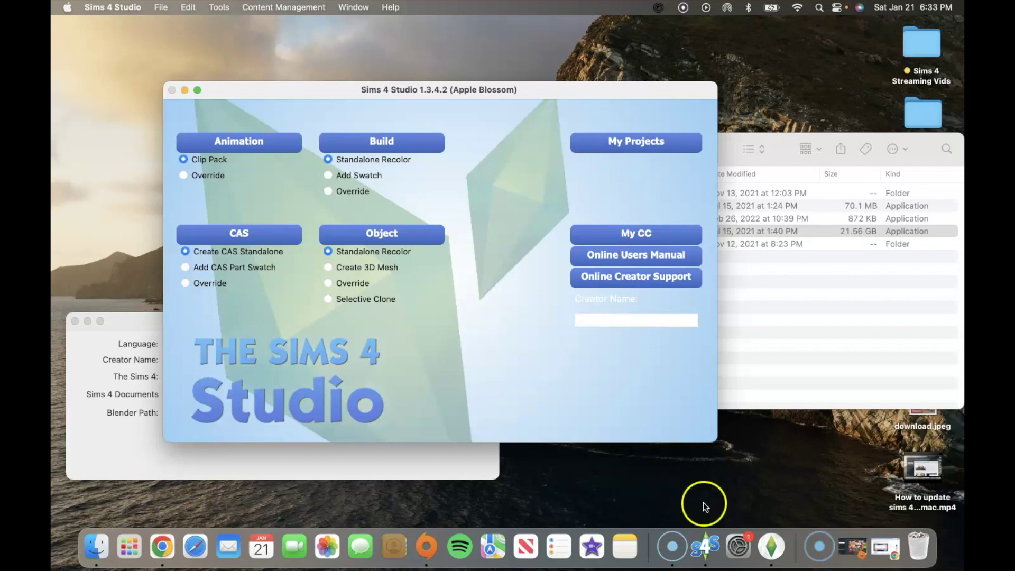
Step: Move the Finder Applications window lower on the desktop and bring the Sims 4 Studio Settings window to the front
left_click(763, 344)
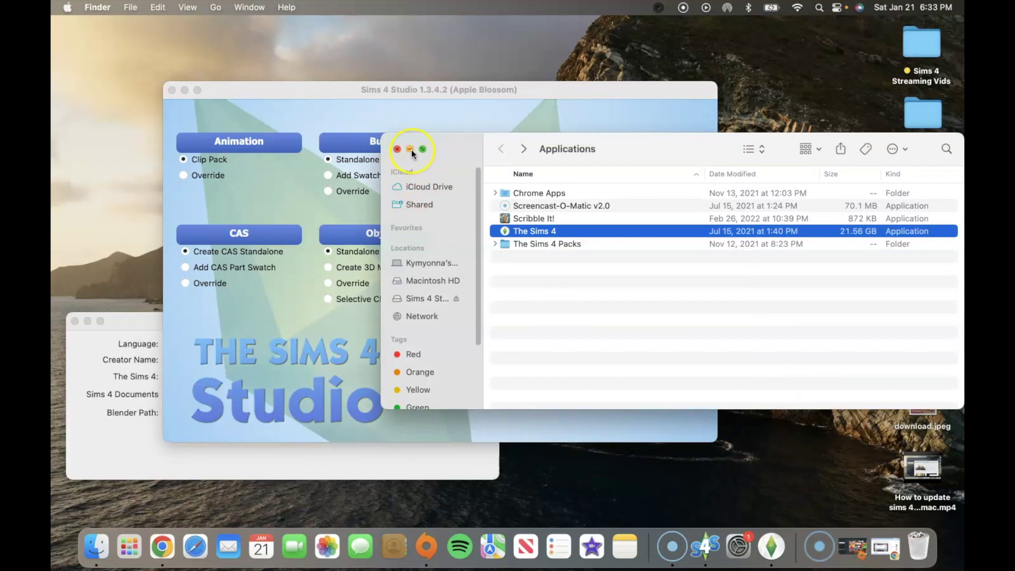
left_click_drag(624, 136, 617, 277)
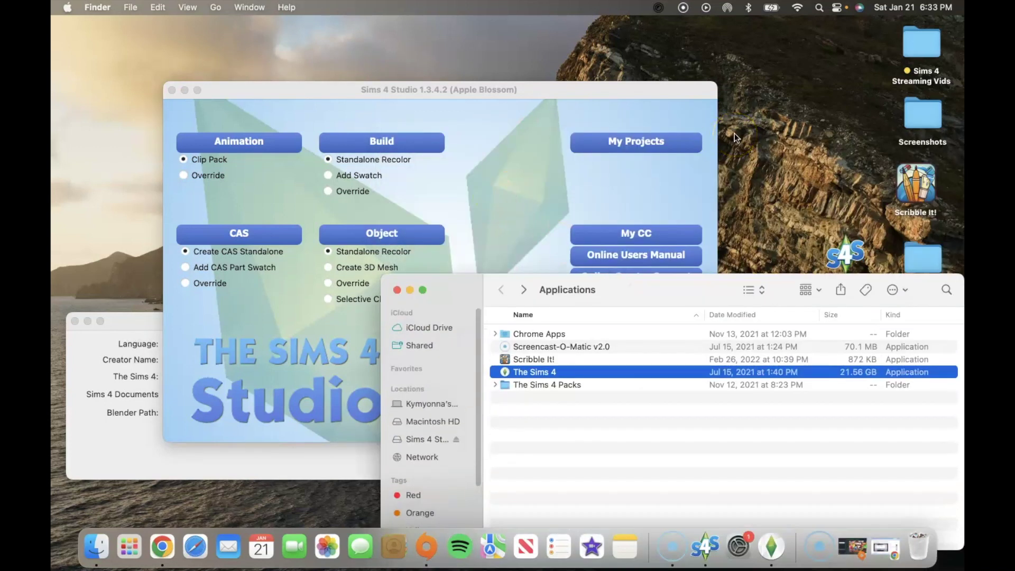
left_click(733, 192)
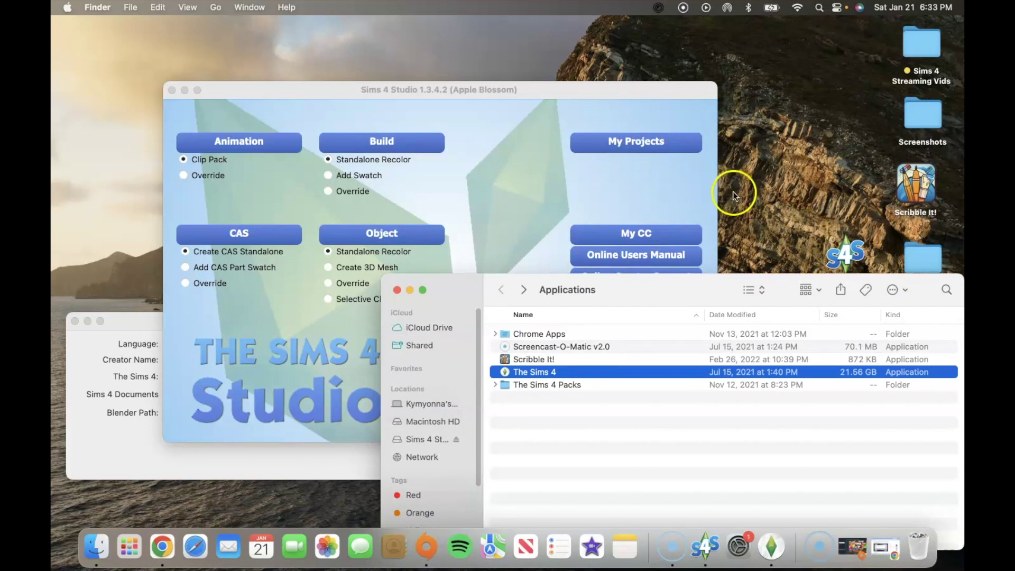
left_click(525, 185)
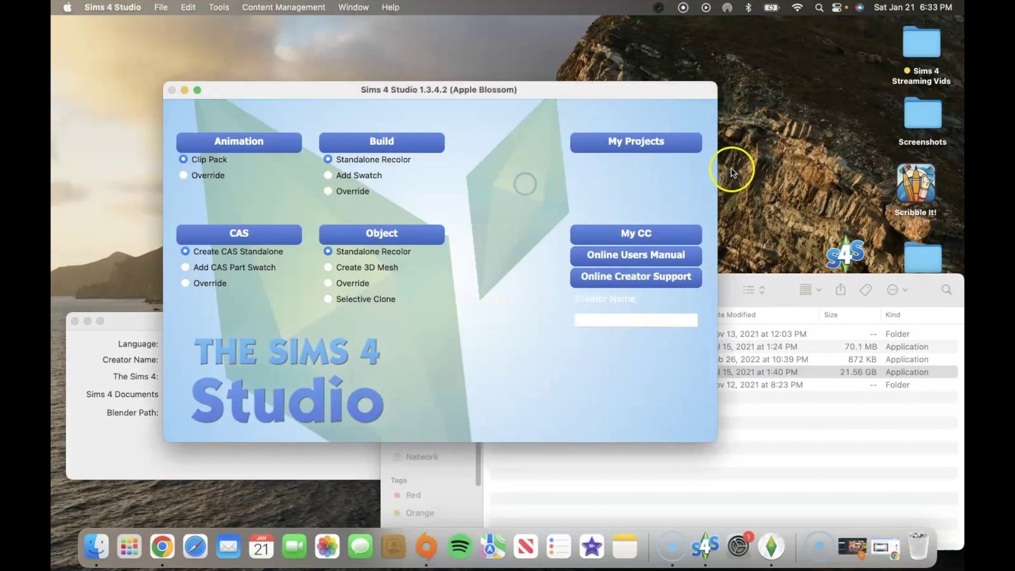
left_click(89, 454)
left_click(110, 441)
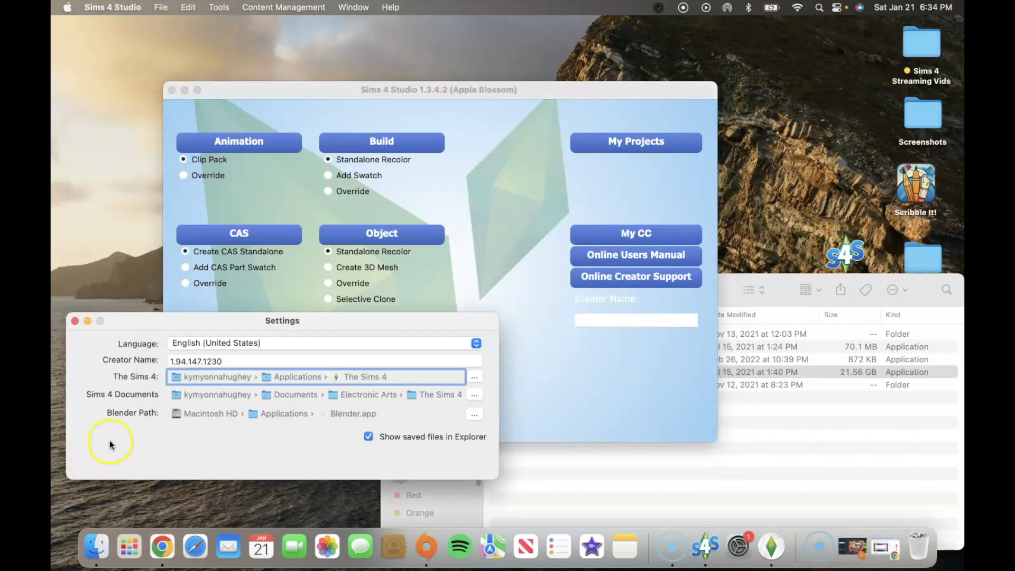
Step: Examine which sources applications may be downloaded from under Privacy & Security in System Settings, and close the window
left_click(68, 8)
left_click(91, 47)
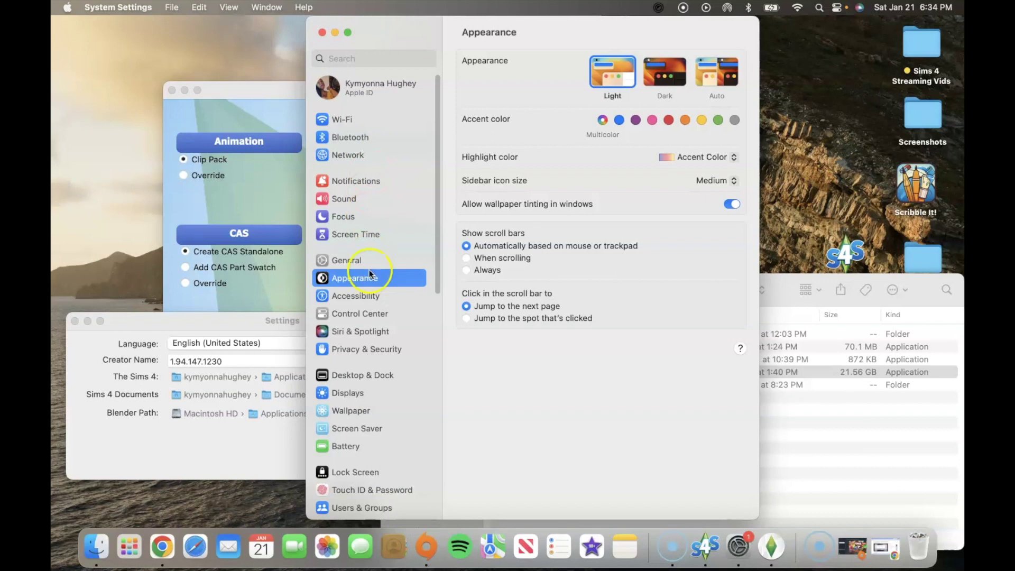
scroll(382, 349, "down", 5)
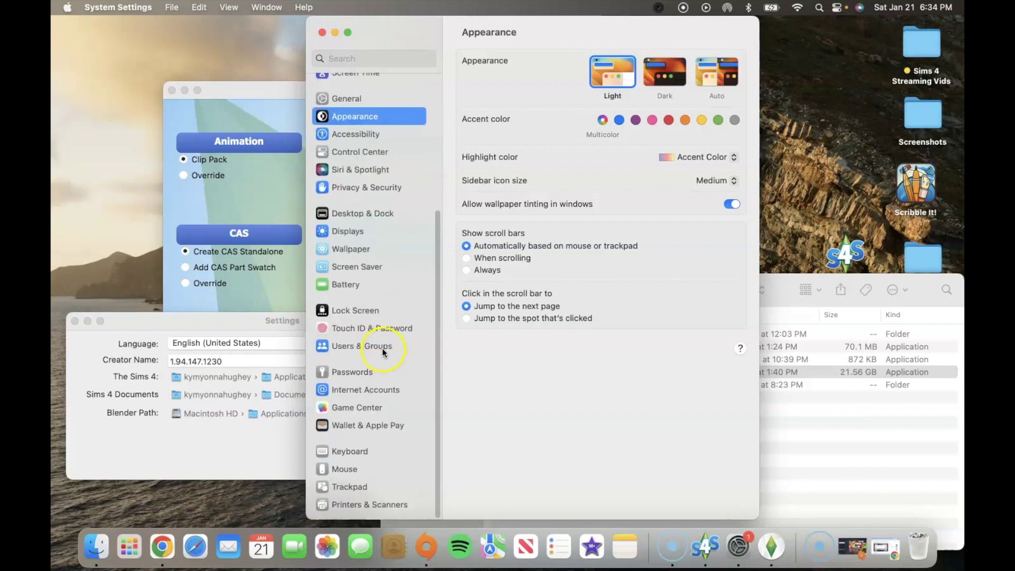
left_click(368, 189)
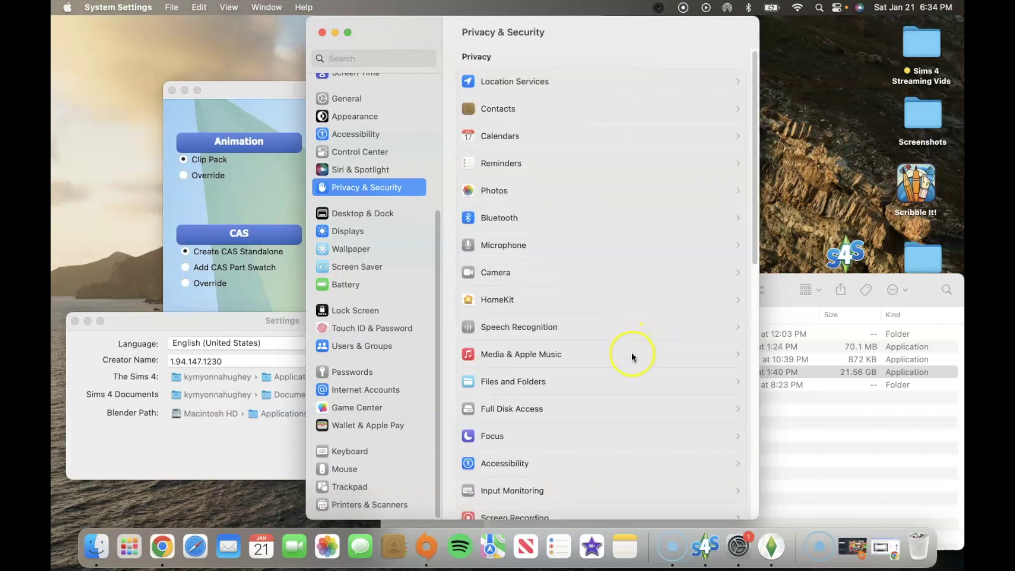
scroll(631, 354, "down", 10)
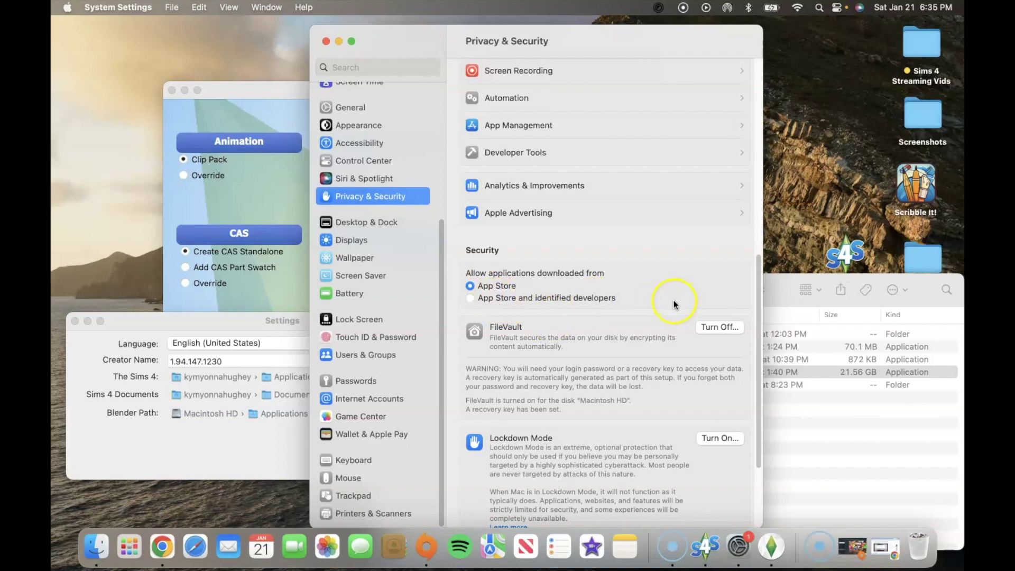
scroll(674, 300, "down", 1)
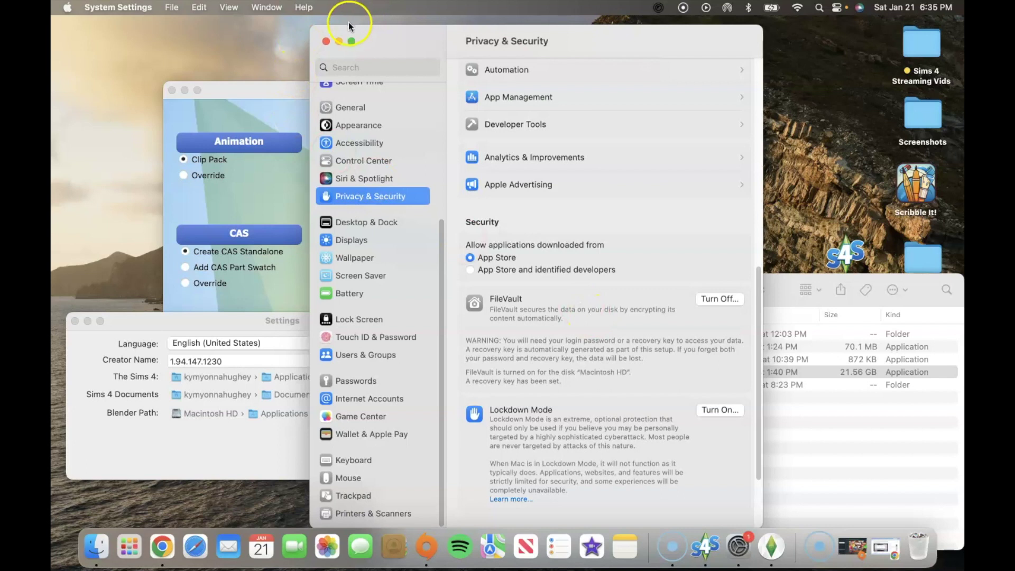
left_click(325, 42)
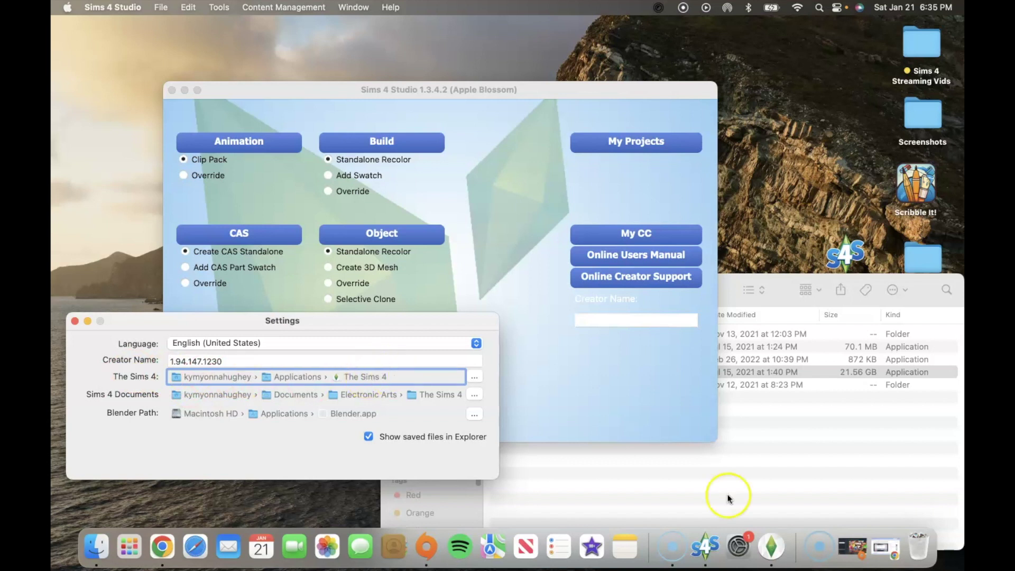
Step: Reveal the running The Sims 4 application in Finder and move that window above the Sims 4 Studio settings
right_click(771, 548)
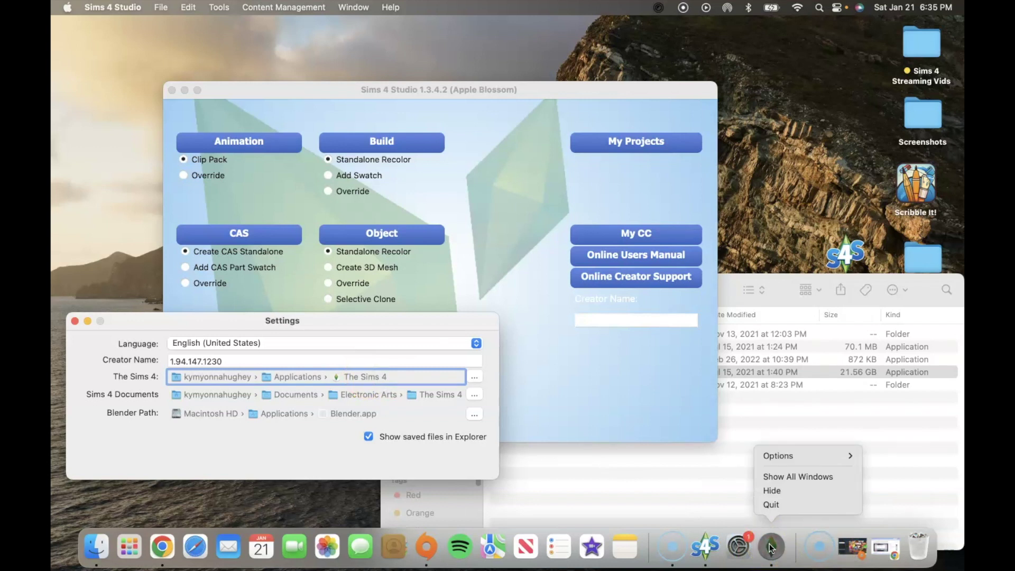
left_click(426, 549)
mouse_move(846, 463)
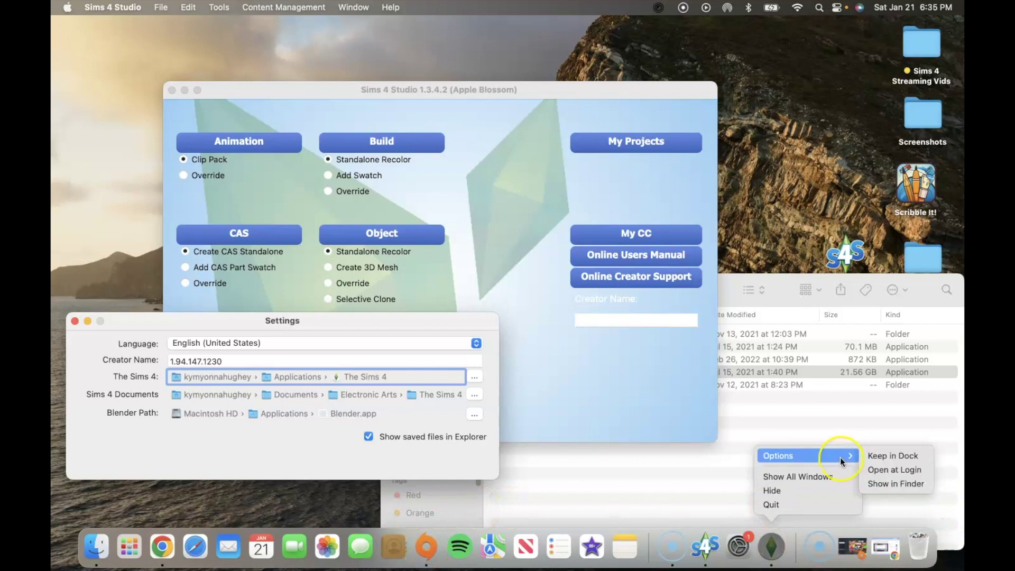
left_click(911, 486)
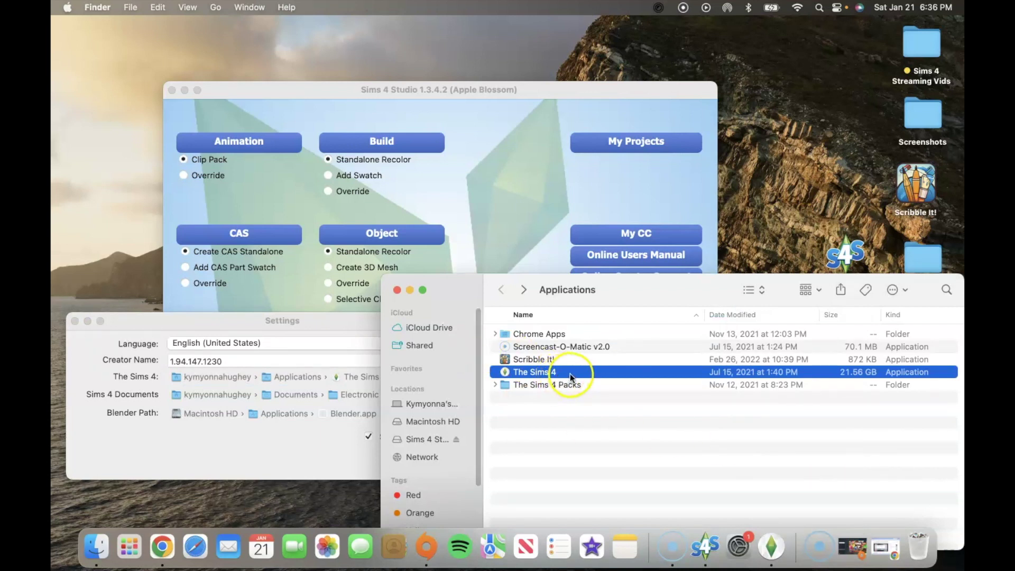
left_click_drag(606, 292, 601, 125)
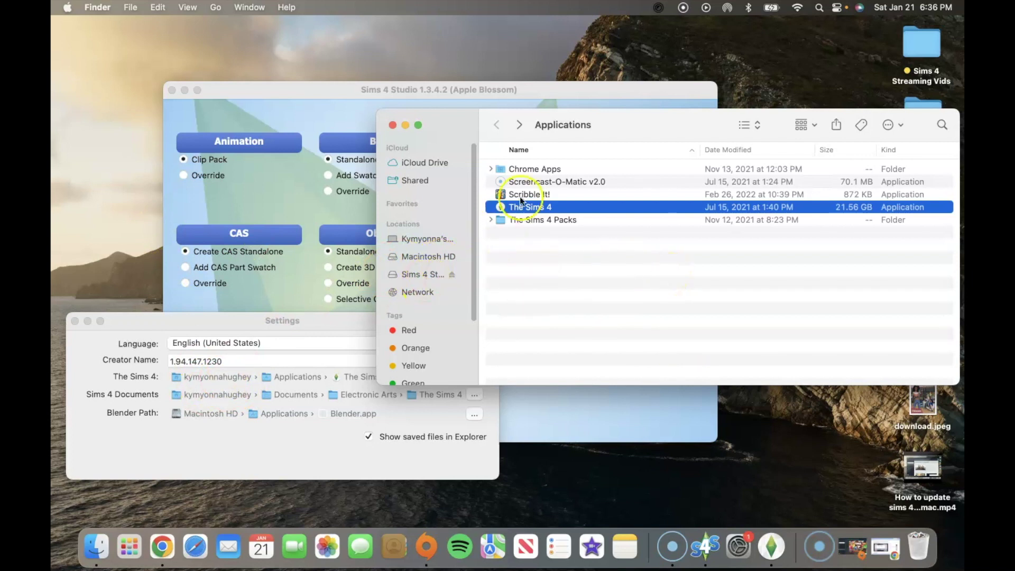
left_click_drag(579, 128, 542, 74)
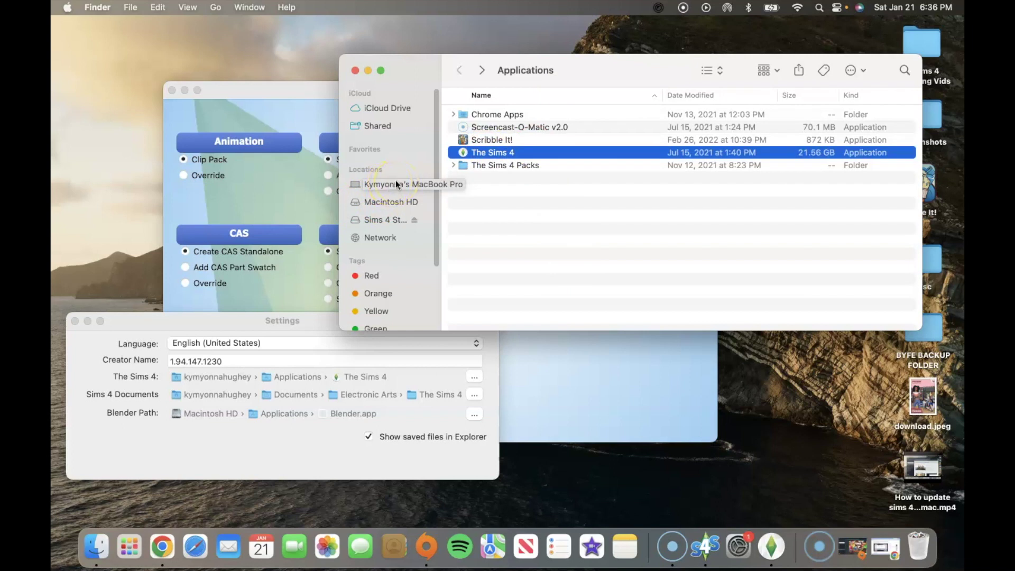
left_click_drag(674, 68, 682, 129)
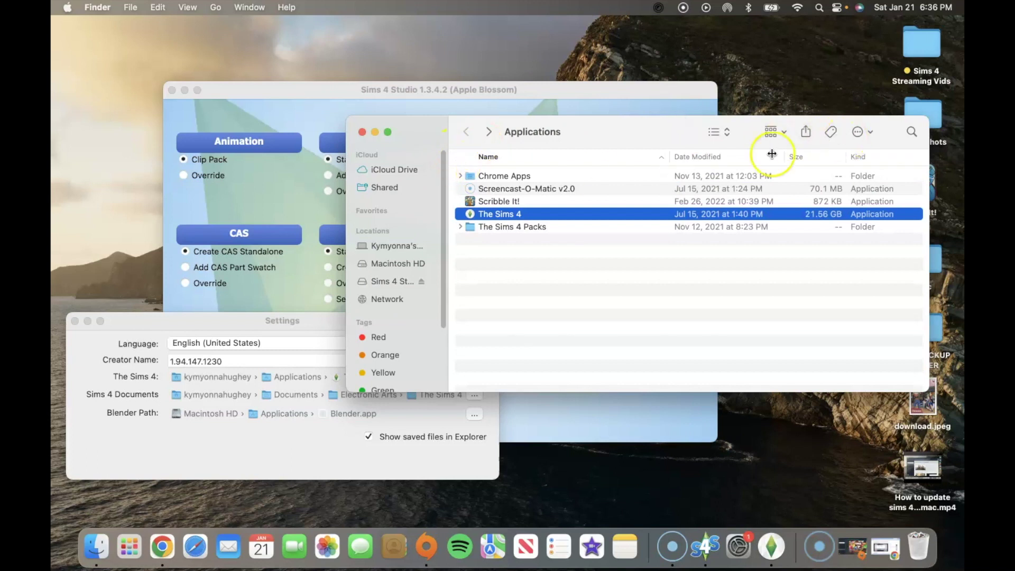
Step: Browse in Finder from Macintosh HD through Users and the user's home folder to its Applications folder
left_click(391, 247)
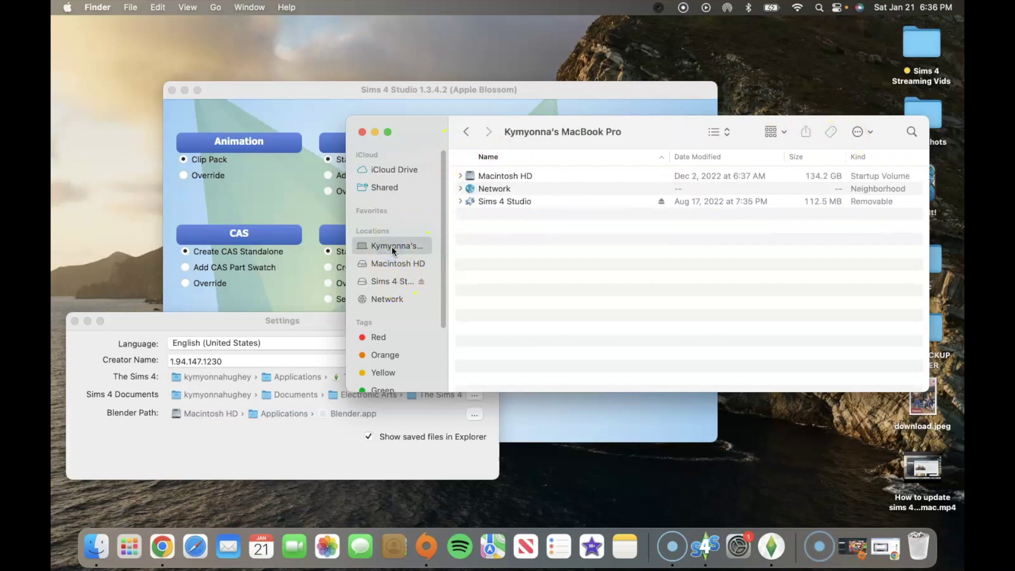
left_click(393, 263)
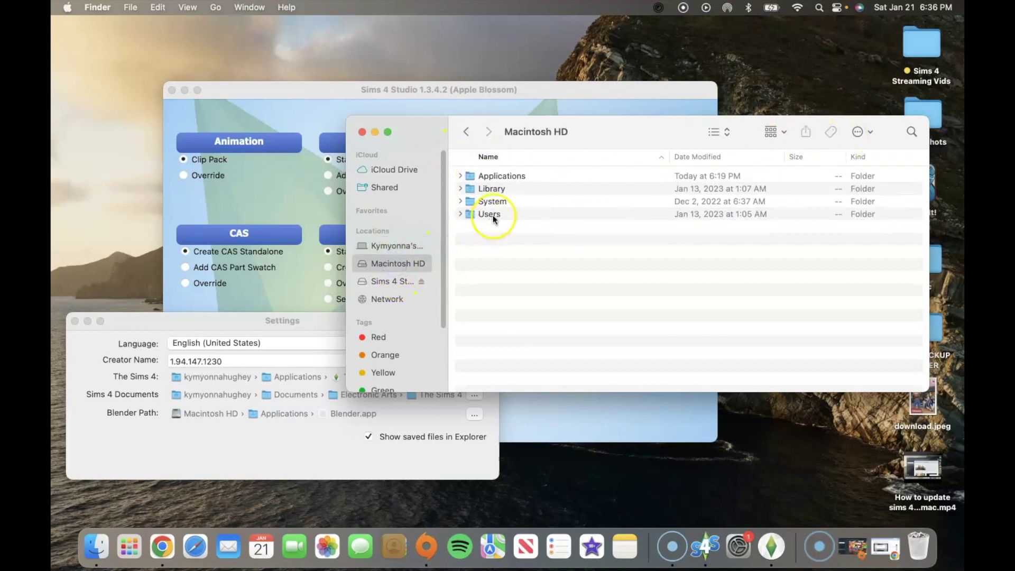
left_click(493, 215)
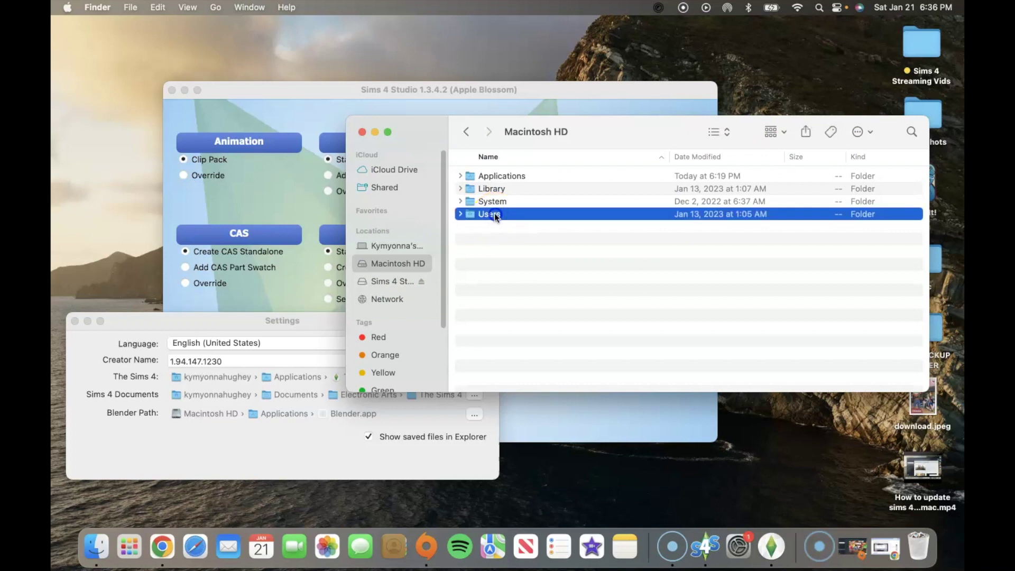
double_click(494, 214)
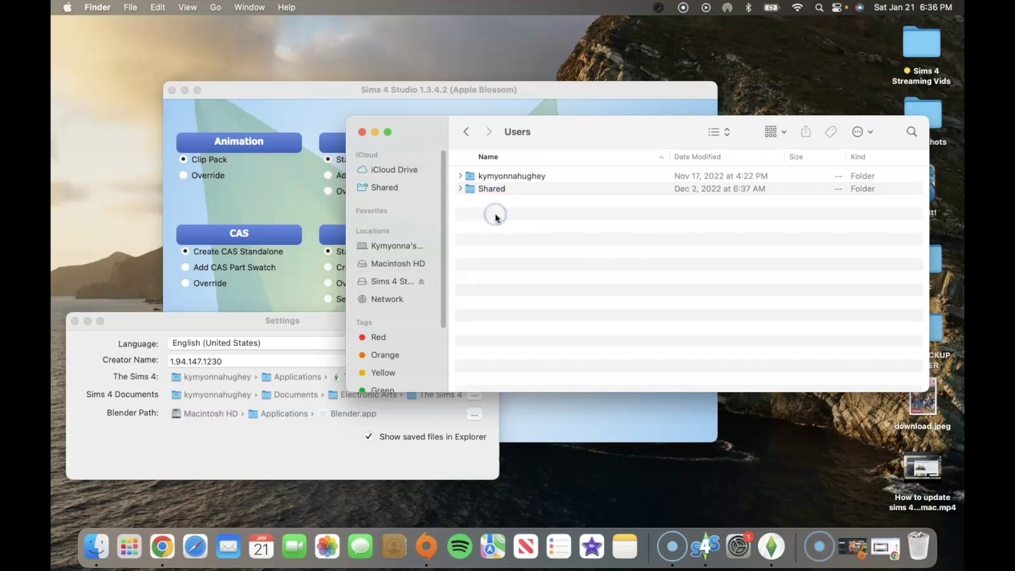
left_click(526, 175)
double_click(529, 174)
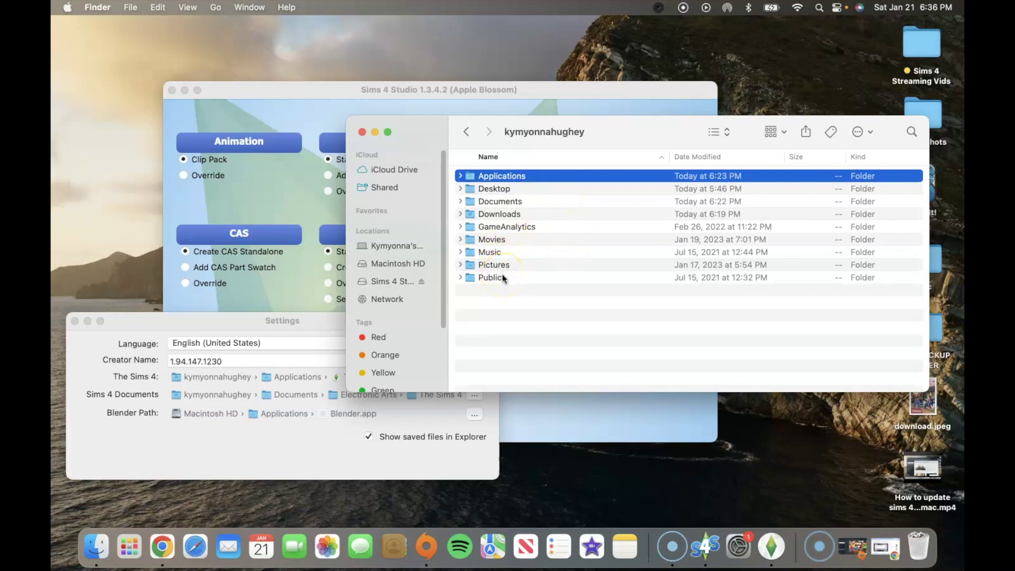
double_click(500, 176)
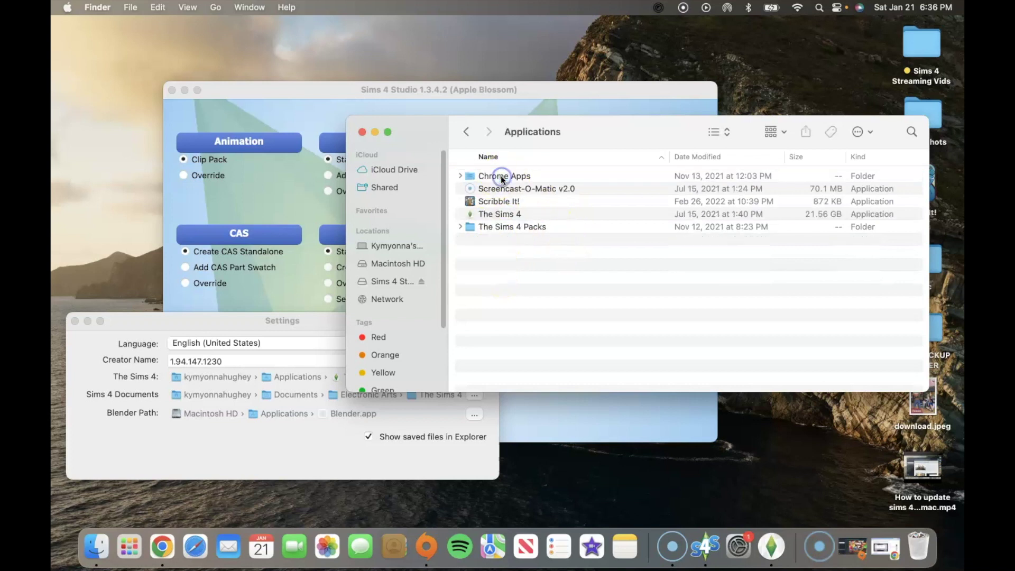
Step: Move the Finder window clear of Settings, view the folder chooser for The Sims 4 path, and cancel it
left_click_drag(603, 121, 600, 40)
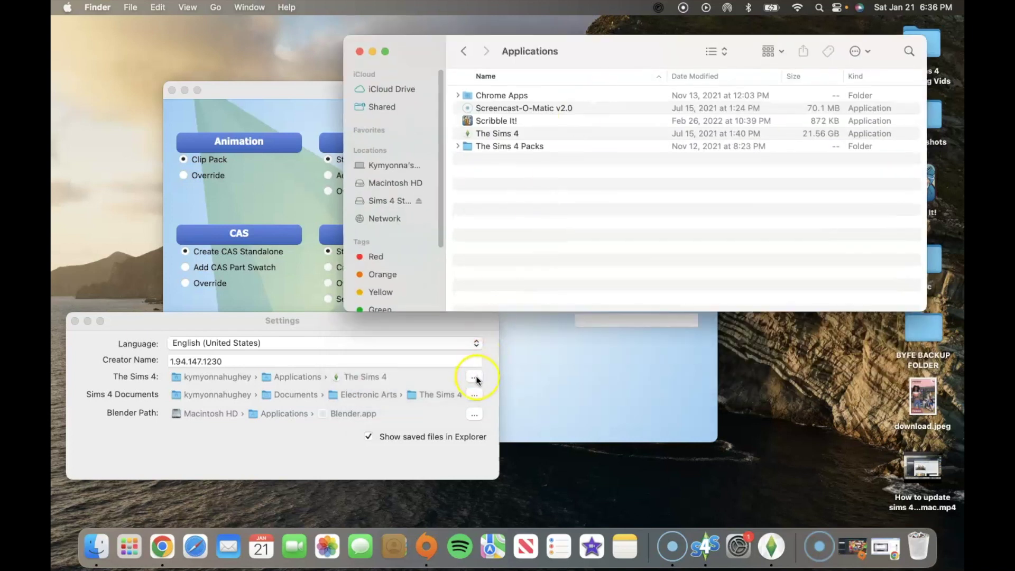
left_click(474, 378)
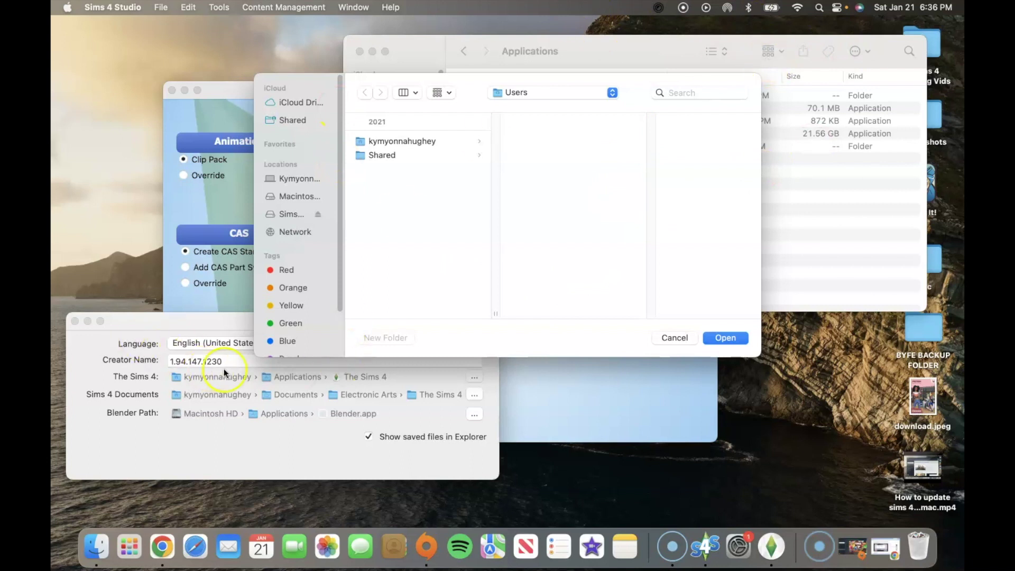
left_click(684, 340)
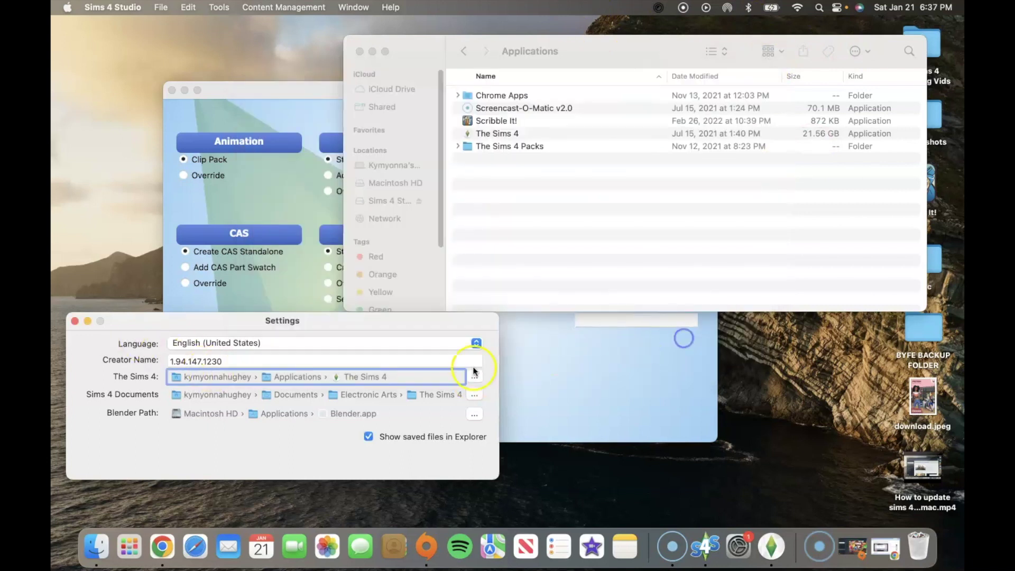
Step: Browse The Sims 4 path's folder chooser from Users through the user's home folder to Applications, and cancel it without choosing anything
left_click(535, 249)
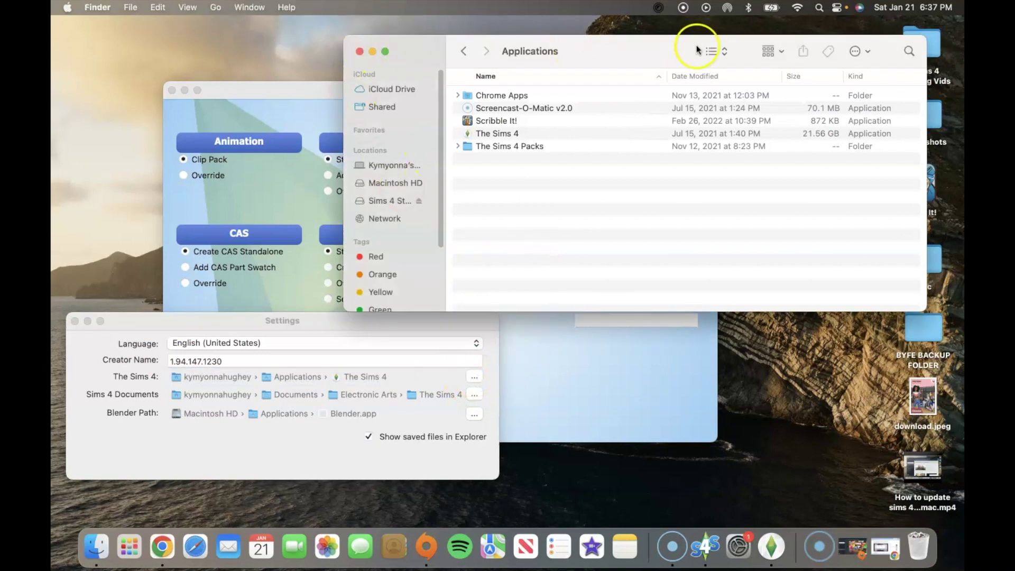
left_click_drag(697, 46, 709, 149)
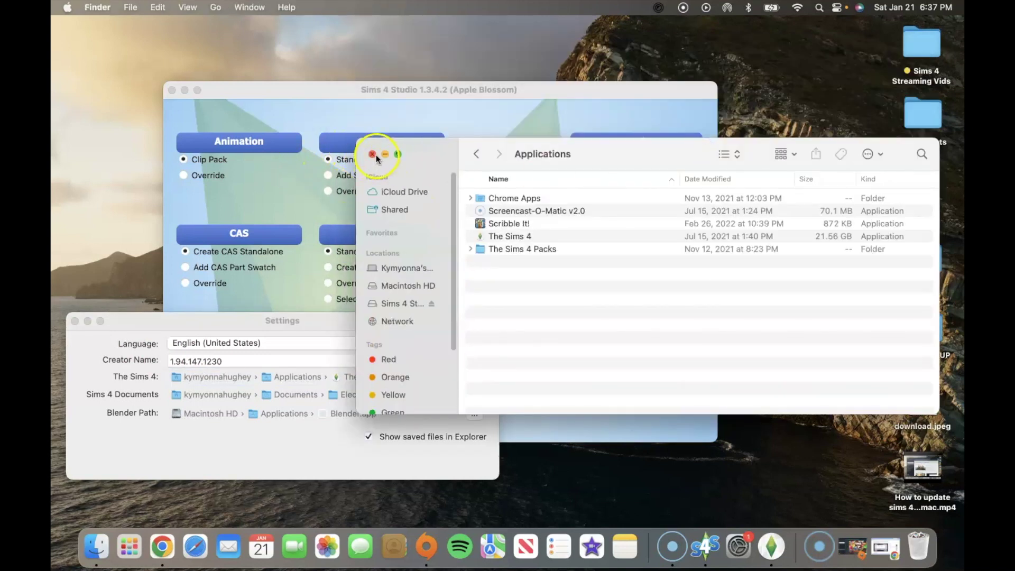
left_click_drag(535, 166, 533, 92)
left_click(472, 377)
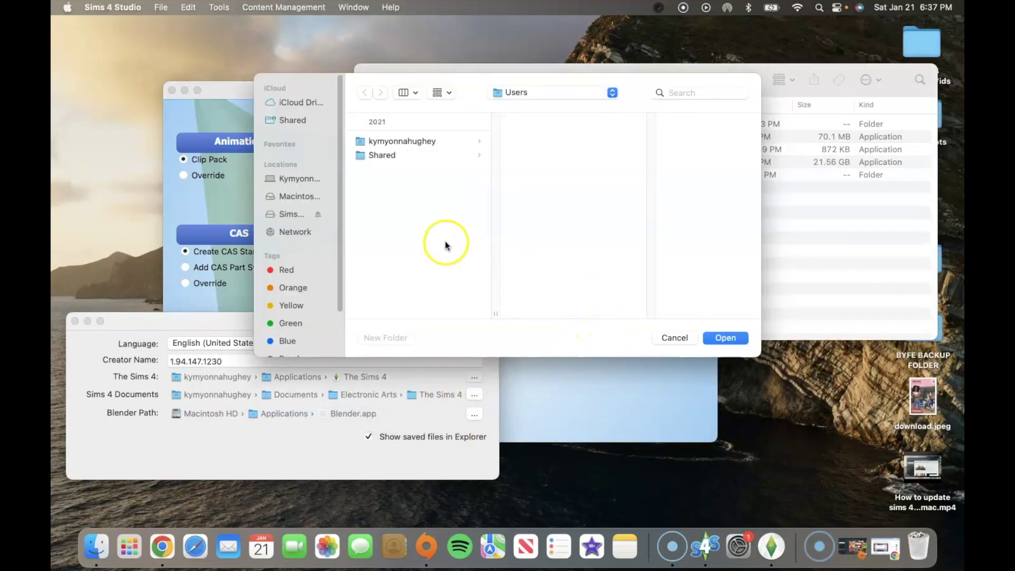
left_click(544, 93)
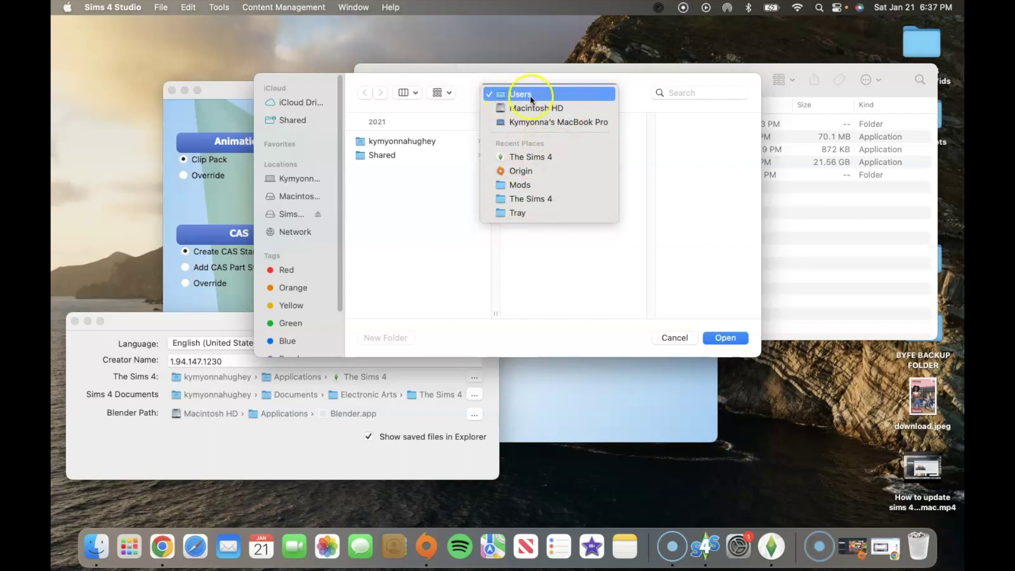
left_click(531, 95)
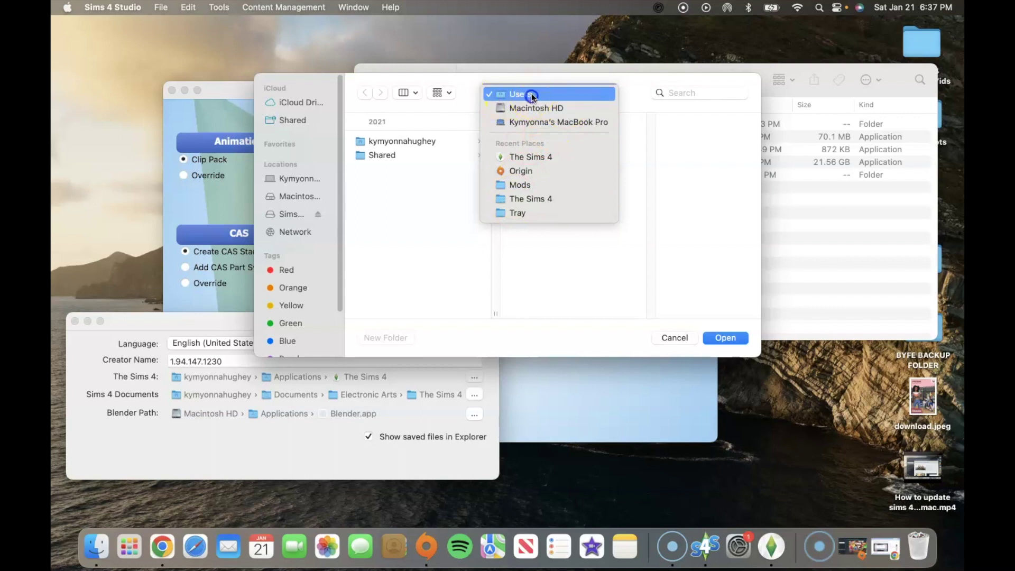
left_click(418, 141)
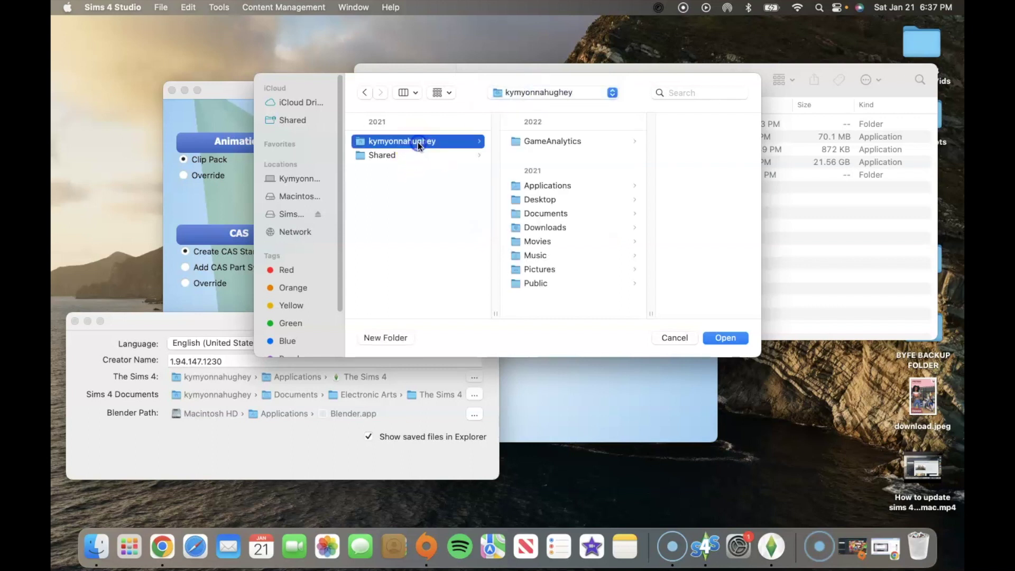
left_click(596, 188)
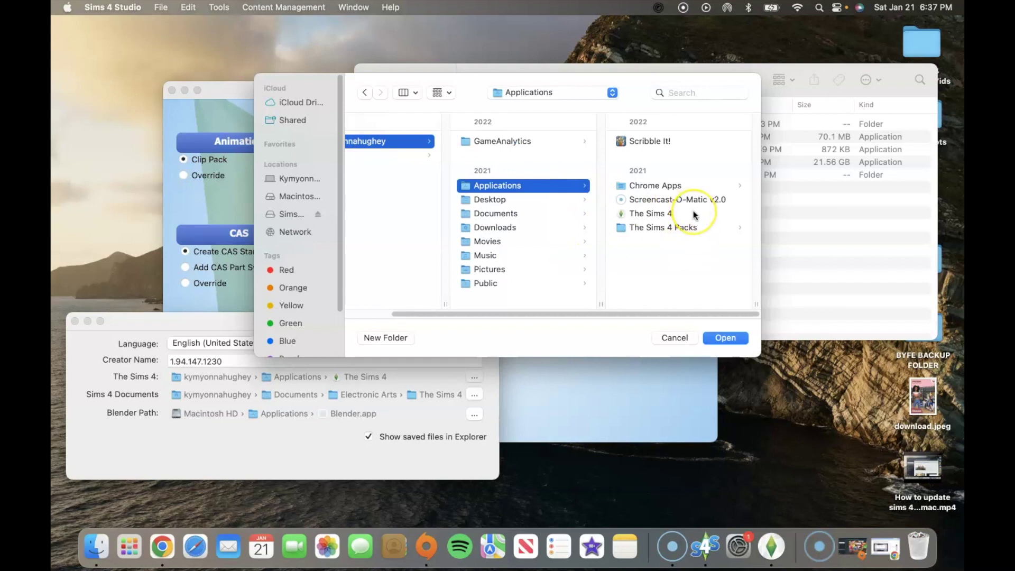
left_click(674, 341)
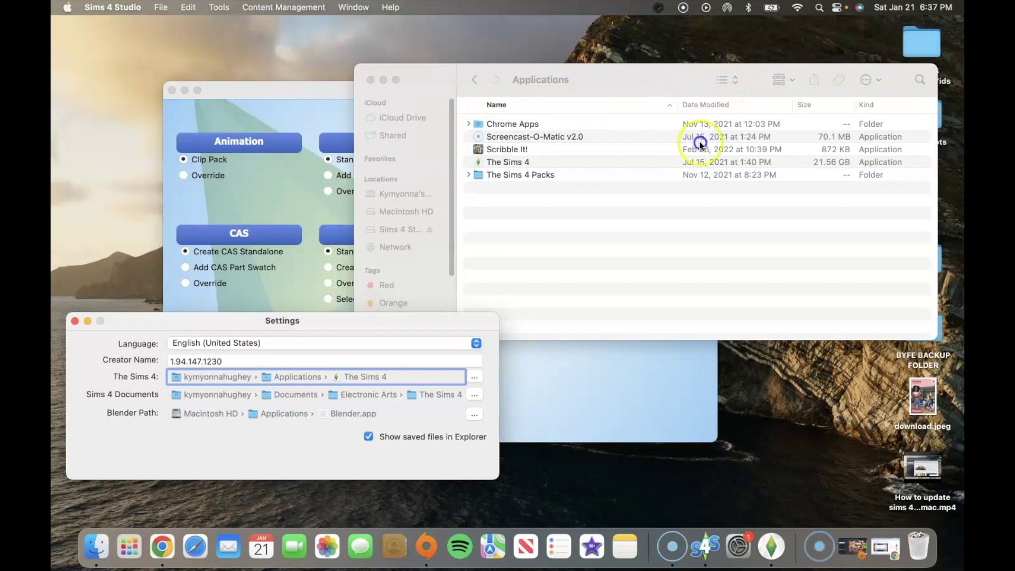
Step: Close the Finder window showing Applications and the Sims 4 Studio Settings window
left_click_drag(404, 91, 422, 182)
left_click(386, 171)
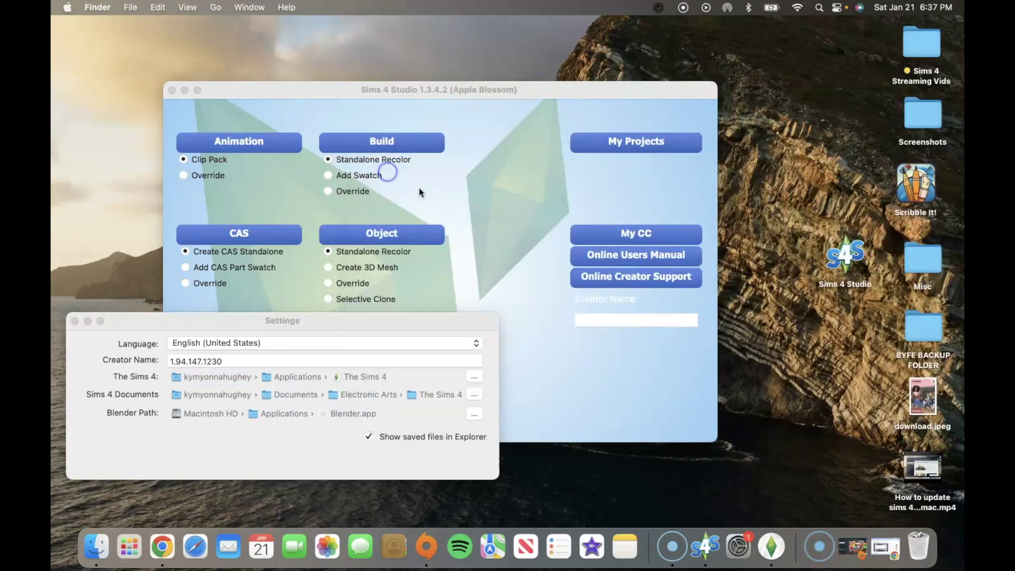
left_click(72, 321)
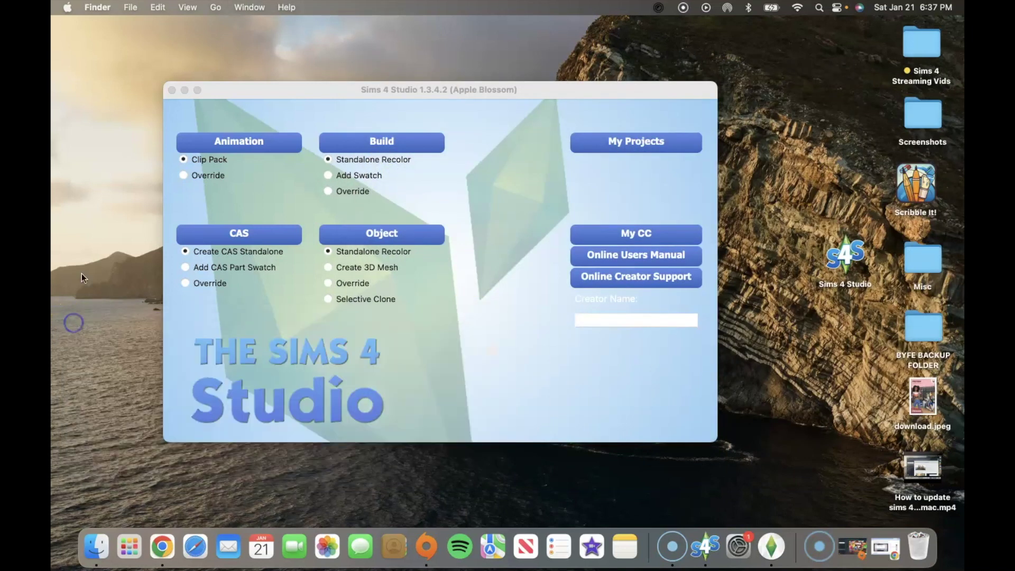
Step: Minimize the main Sims 4 Studio window and quit the application
left_click(189, 90)
right_click(679, 545)
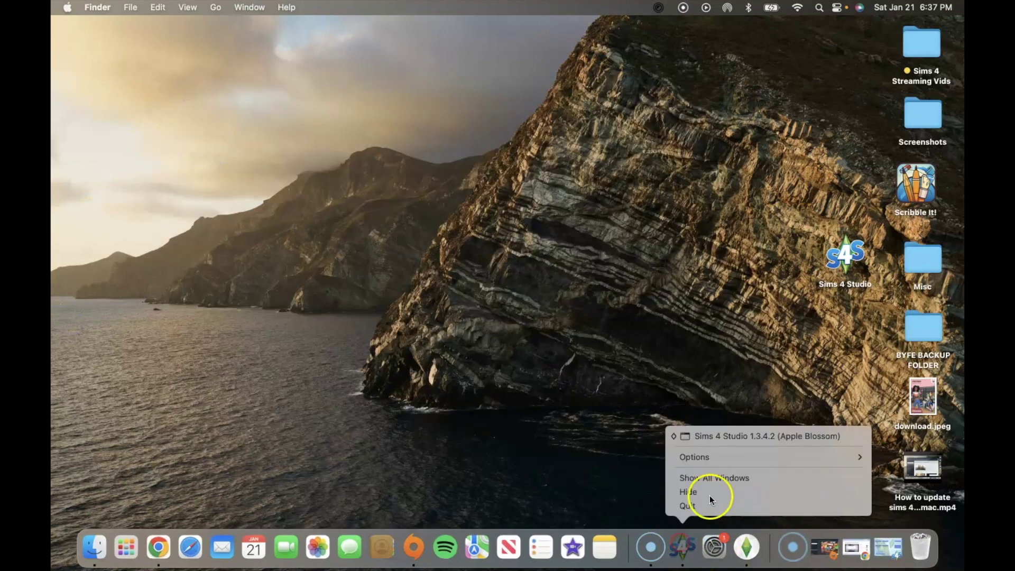
left_click(706, 506)
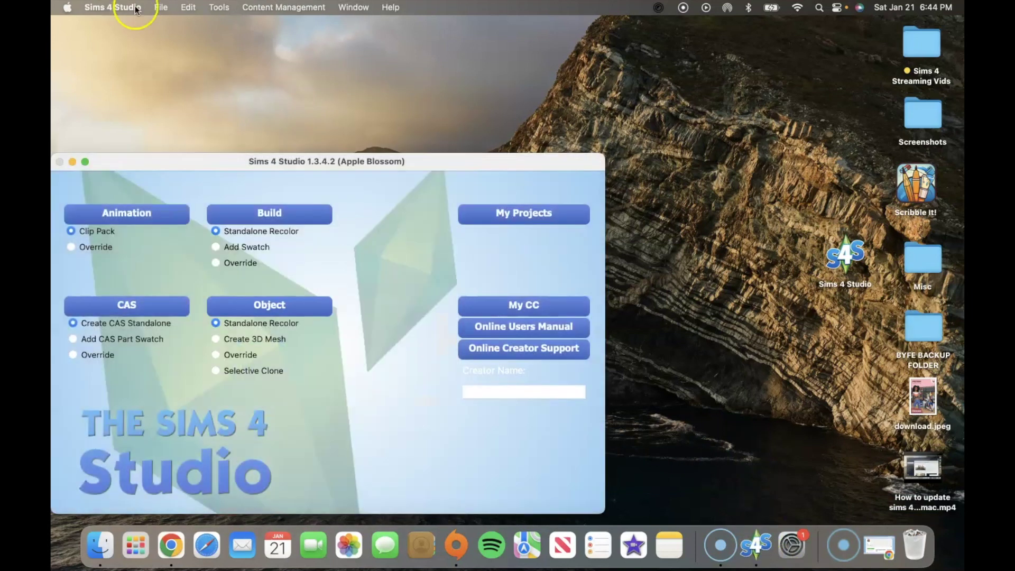
Step: Move the reopened Sims 4 Studio window clear of the screen edge and run the Objects batch fix Fix Windows and Doors (Star Wars Patch) on Mods
left_click(308, 159)
left_click_drag(308, 160, 426, 132)
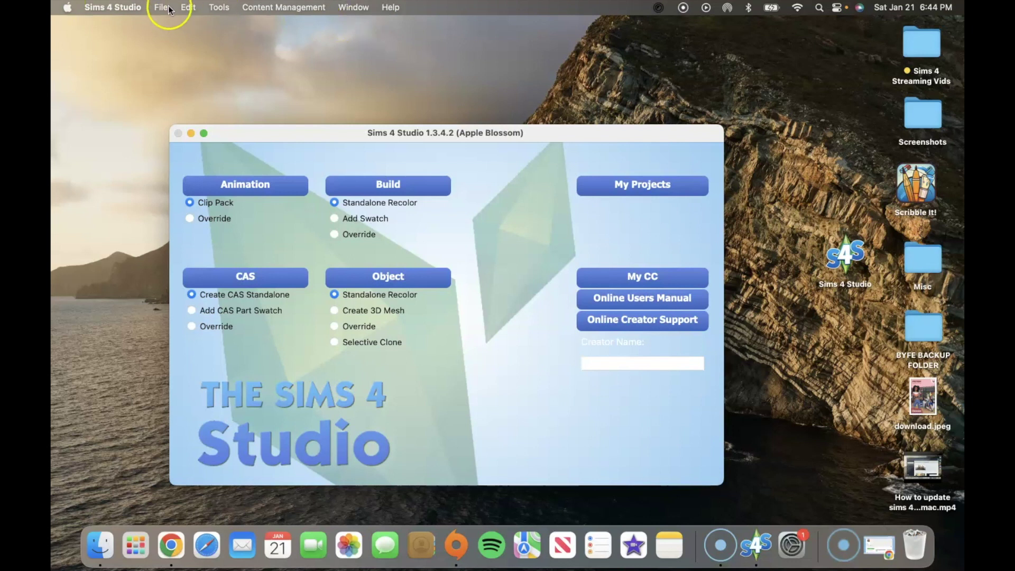
left_click(274, 7)
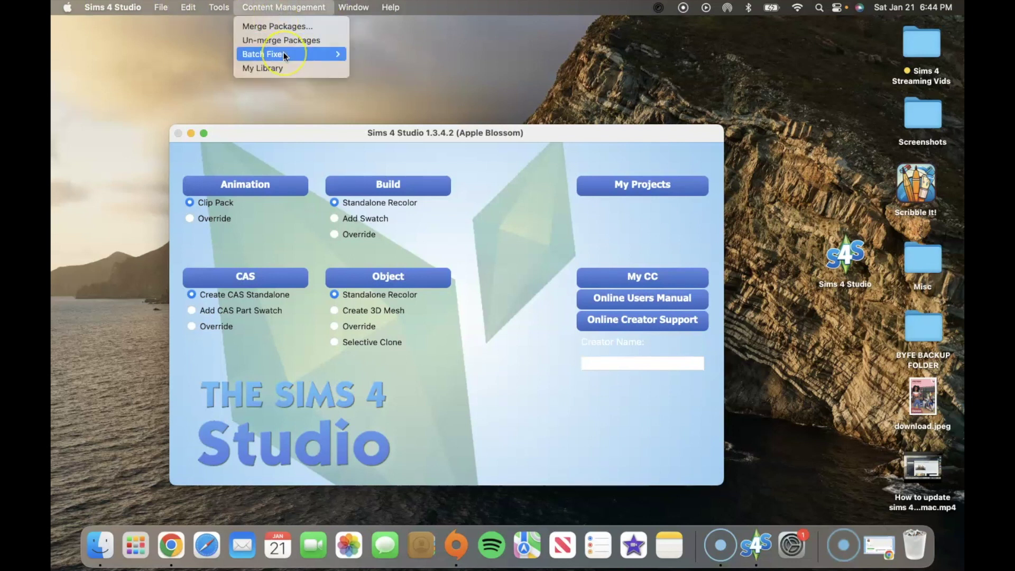
mouse_move(284, 54)
mouse_move(379, 68)
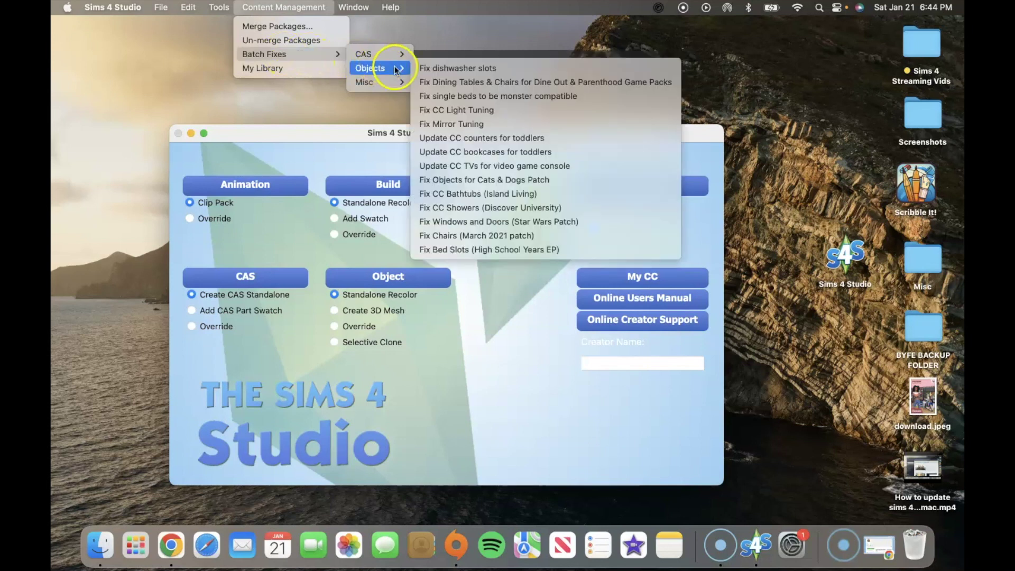
left_click(523, 225)
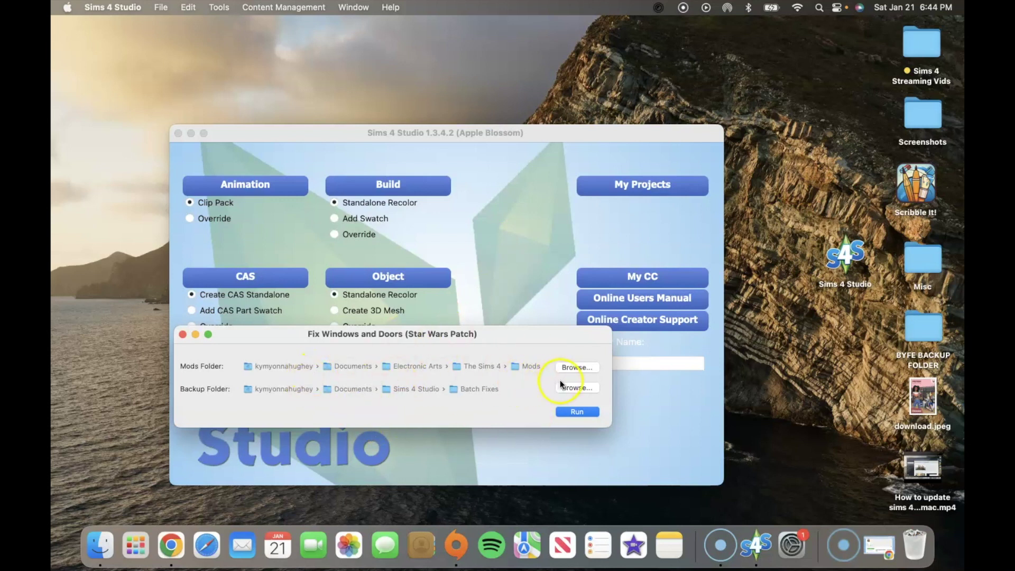
left_click(578, 413)
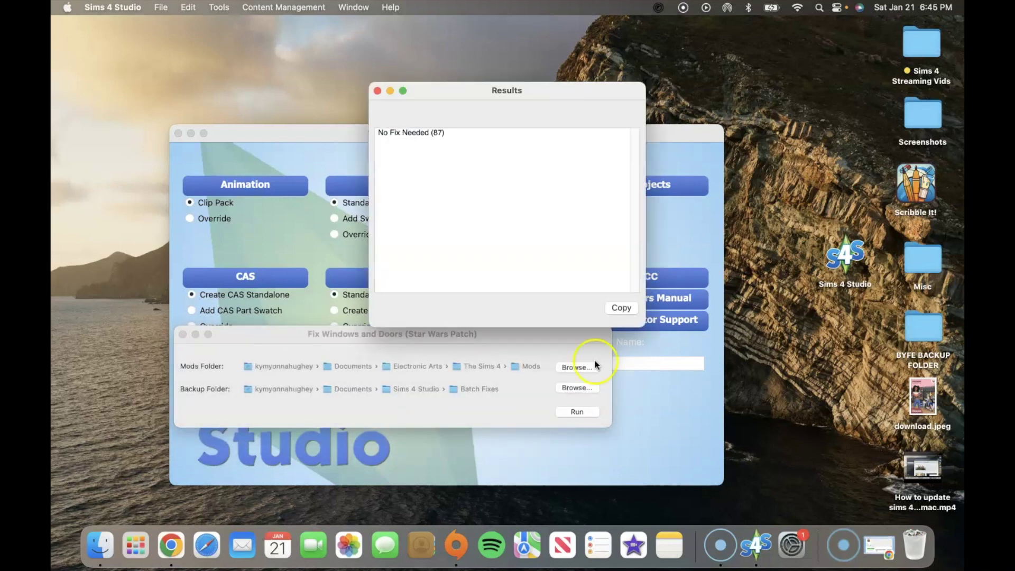
Step: Copy the batch fix results, highlight the result line, and close the Results window
left_click(622, 308)
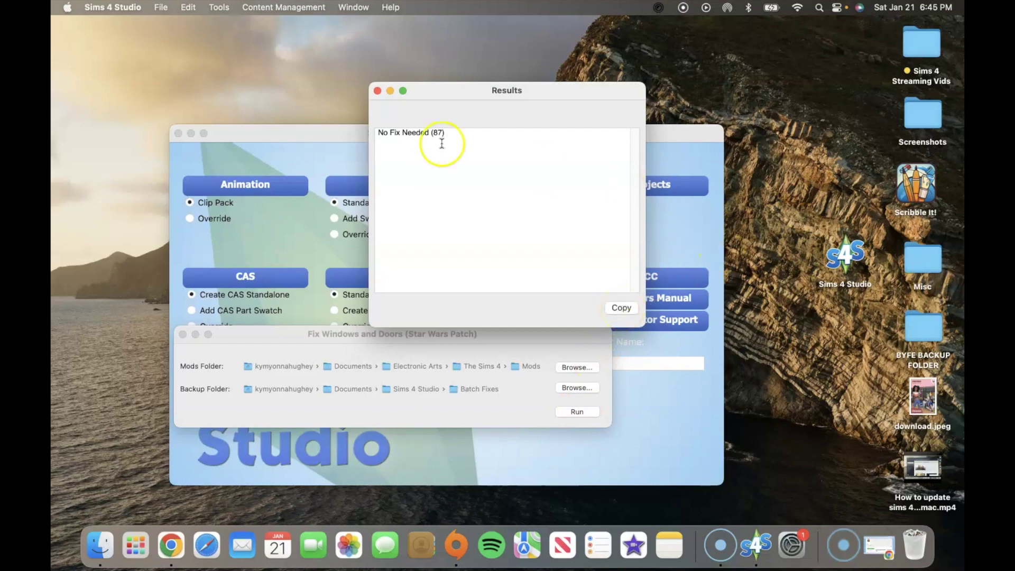
left_click_drag(464, 132, 389, 133)
left_click(377, 91)
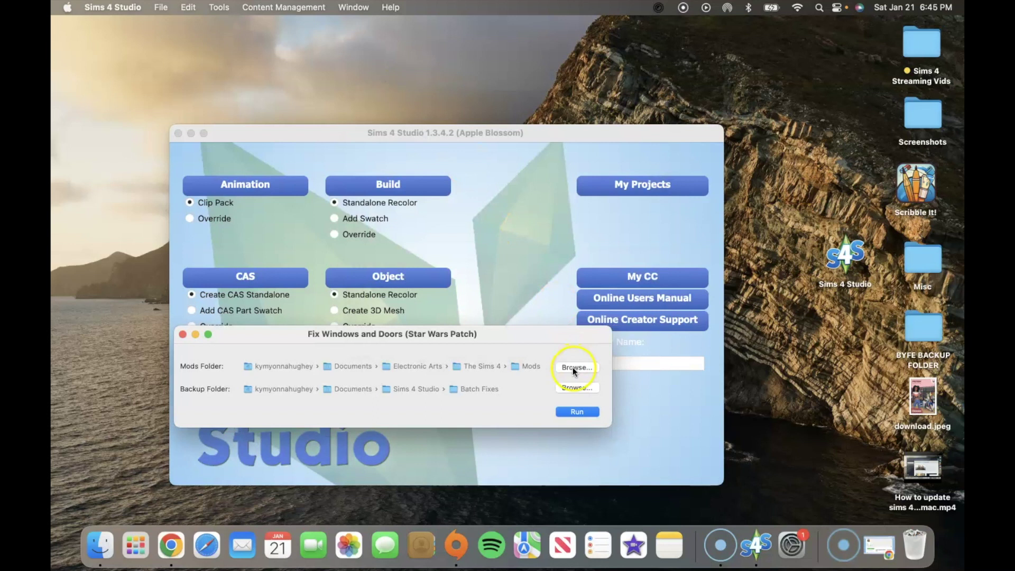